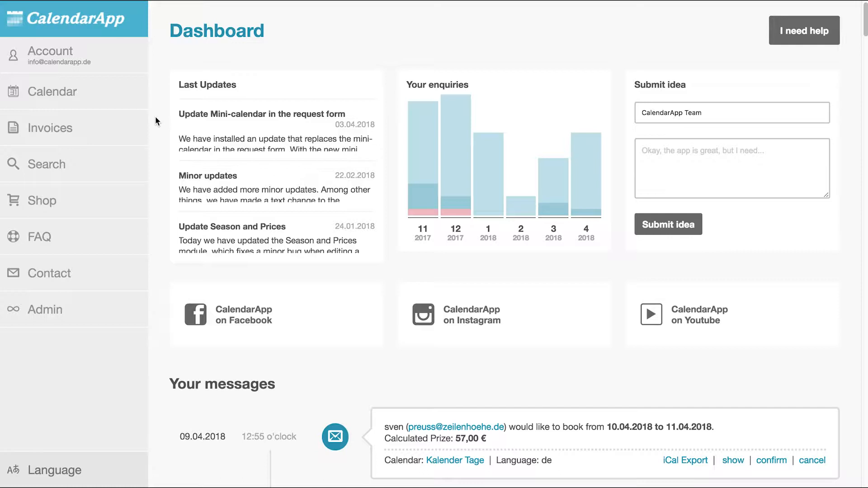
Open the invoice options and review the individual texts above the recipient's address and below the calculation
click(63, 131)
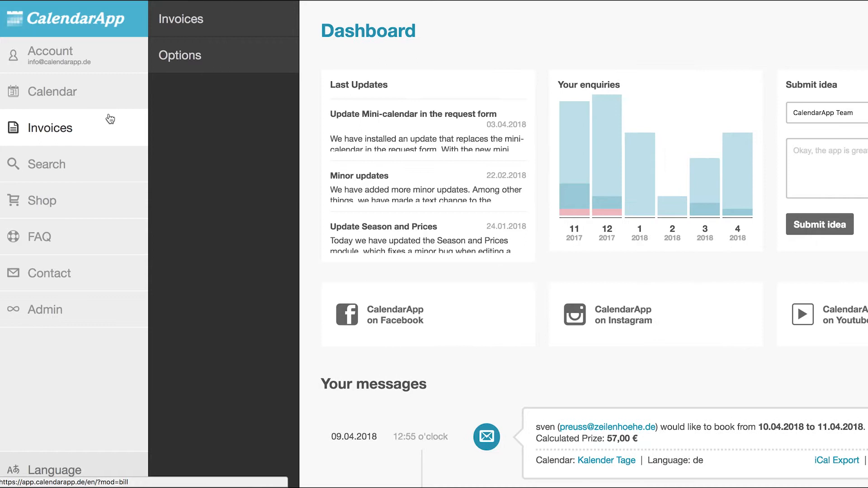
click(198, 63)
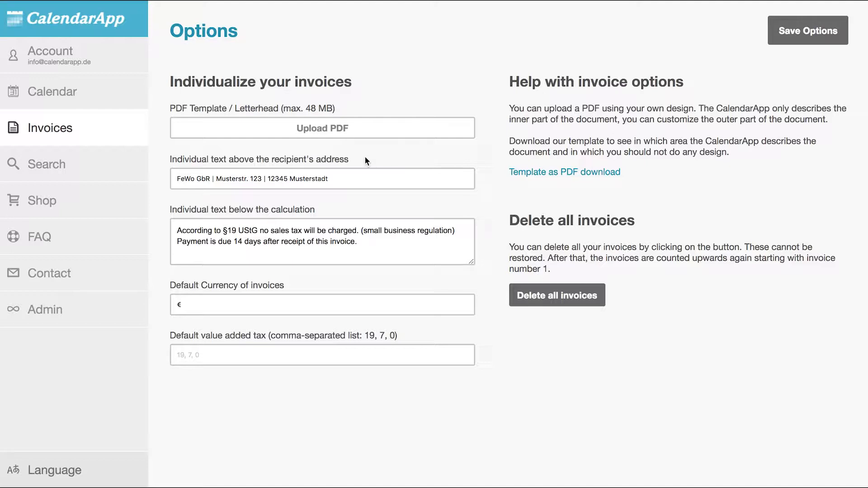
click(349, 179)
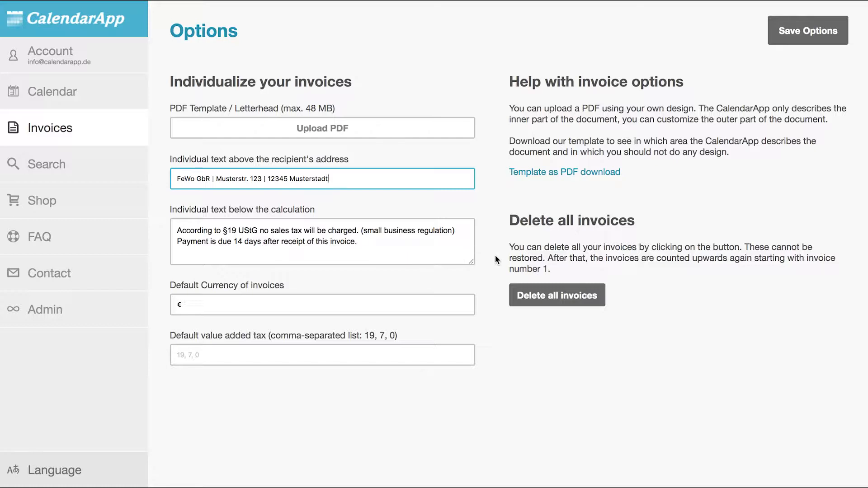
click(402, 256)
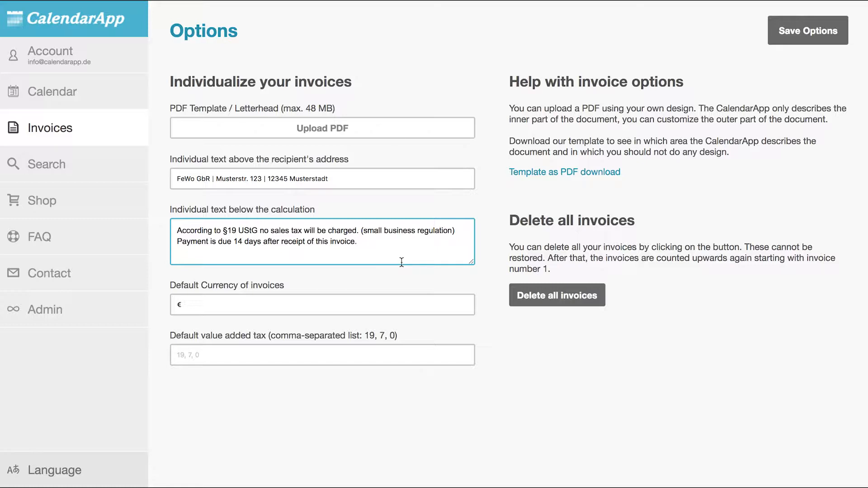
Try $ as the default currency of invoices, set it back to €, and save the options
click(335, 307)
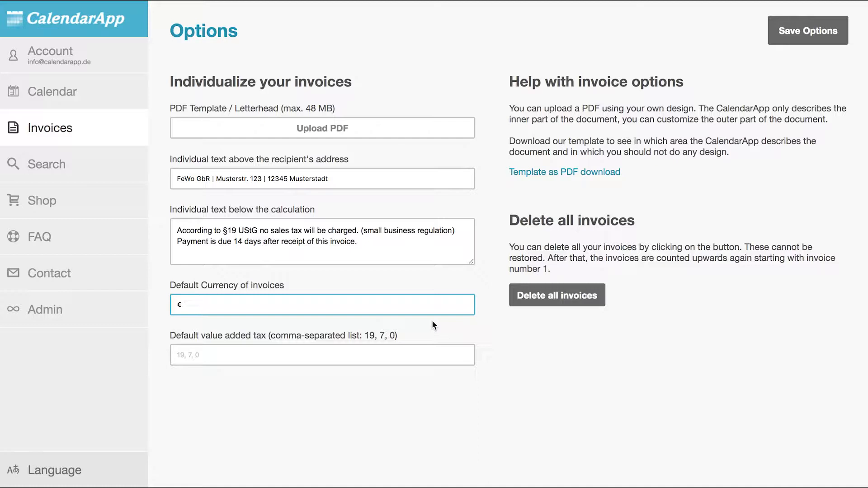
key(BackSpace)
text($)
key(BackSpace)
text(€)
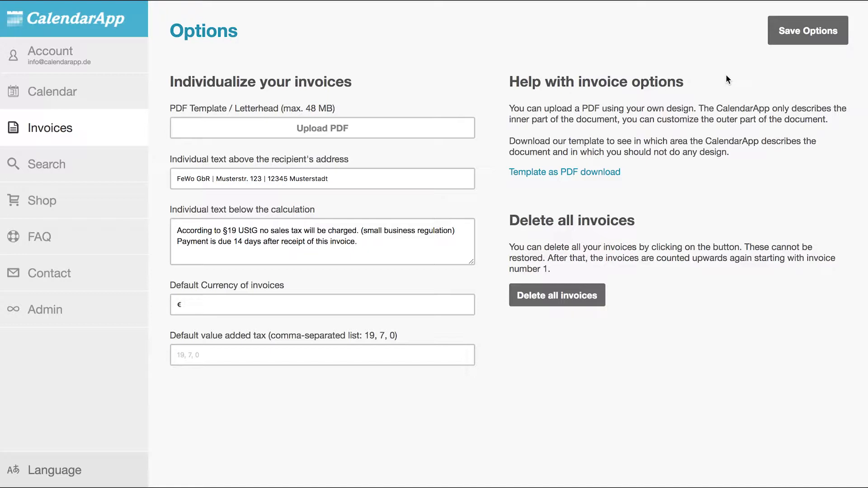
click(783, 39)
Open the PDF letterhead template and examine its margins and the area reserved for CalendarApp data
click(549, 174)
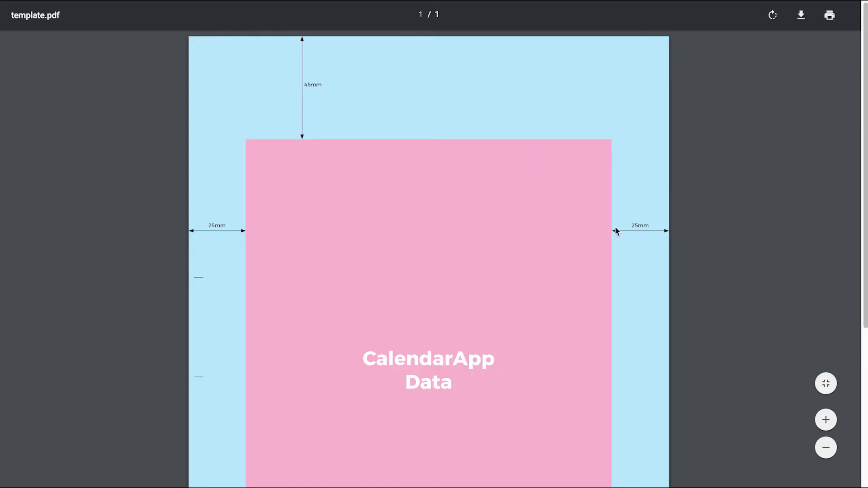
click(827, 448)
click(827, 449)
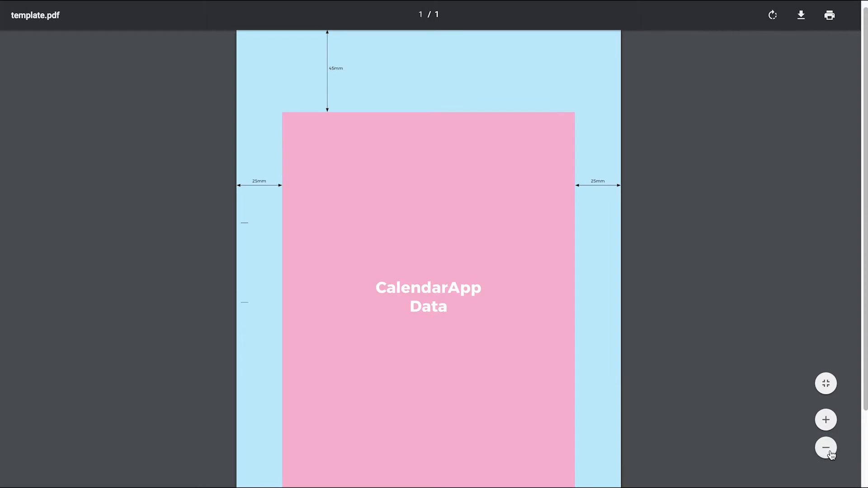
click(826, 449)
click(826, 449)
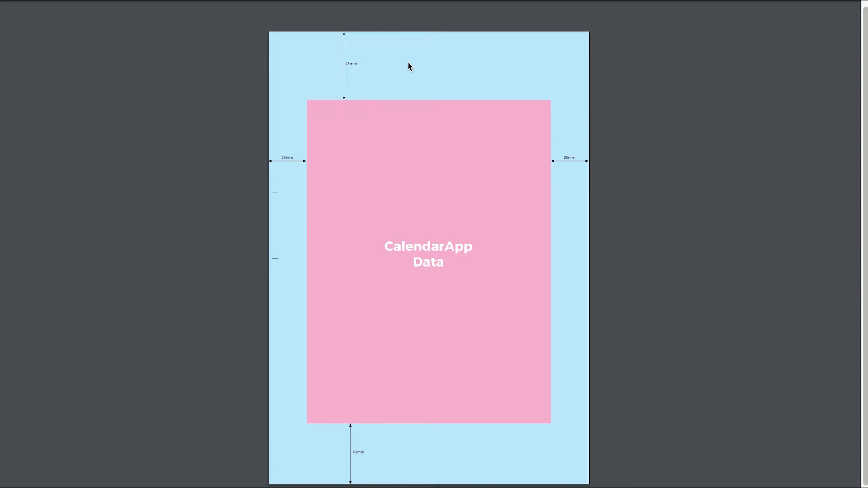
Switch to the letterhead drawing document and shrink the CalendarApp logo to about 2.82 x 0.39
key(ctrl+Up)
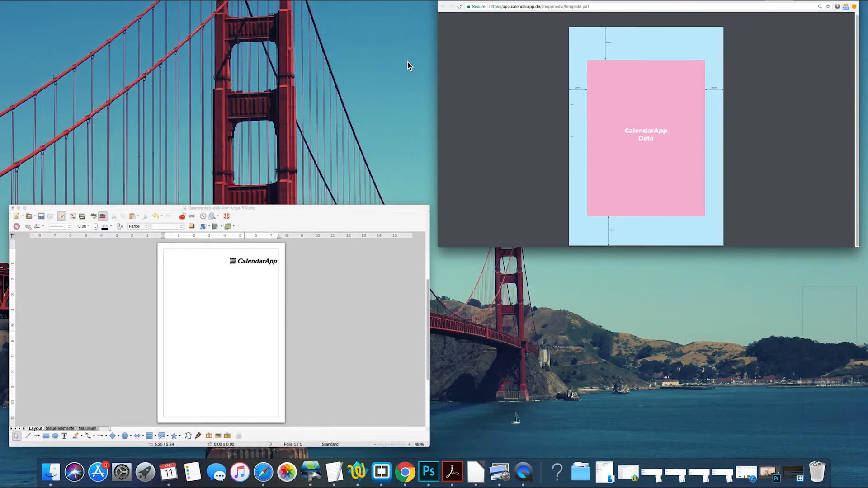
click(325, 297)
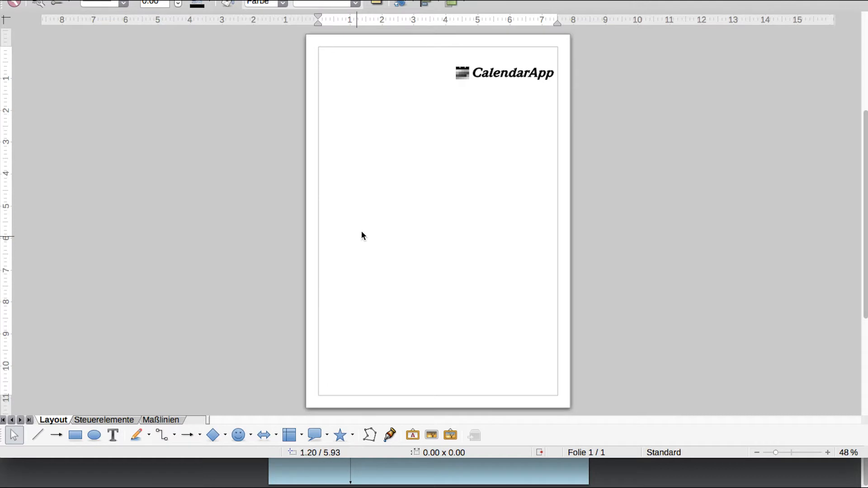
click(509, 75)
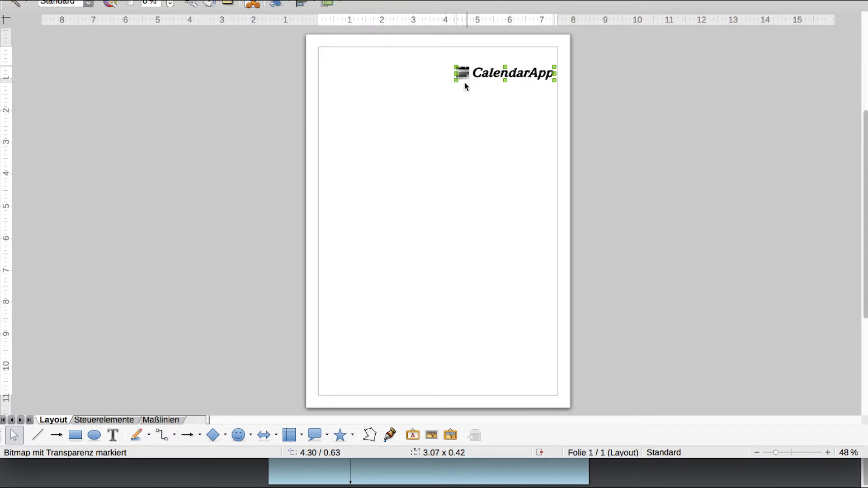
mouse_move(456, 81)
mouse_down()
mouse_move(443, 85)
mouse_move(464, 80)
mouse_up()
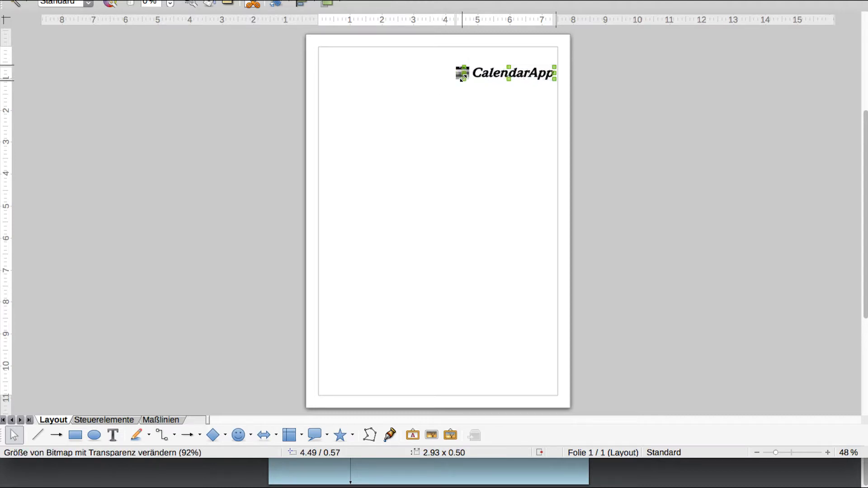
Nudge the logo slightly up and right to about position 4.59 / 0.55, against the page's right margin
key(Up)
key(Up)
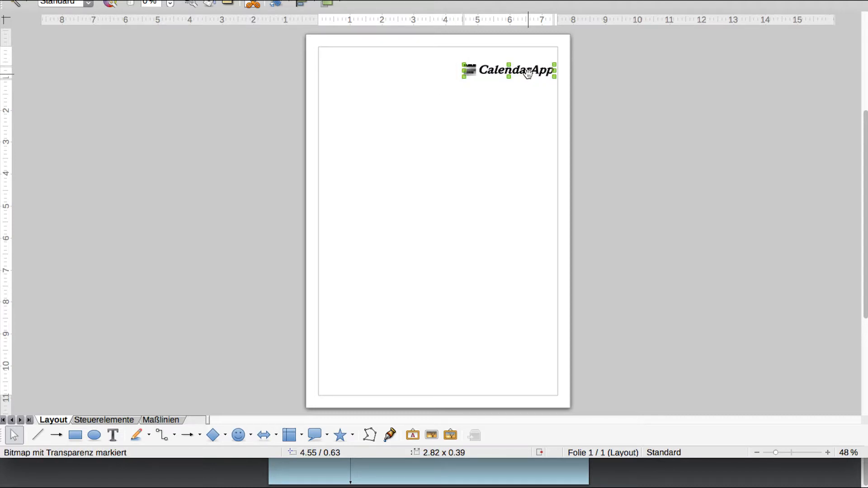
key(Right)
key(Right)
key(Up)
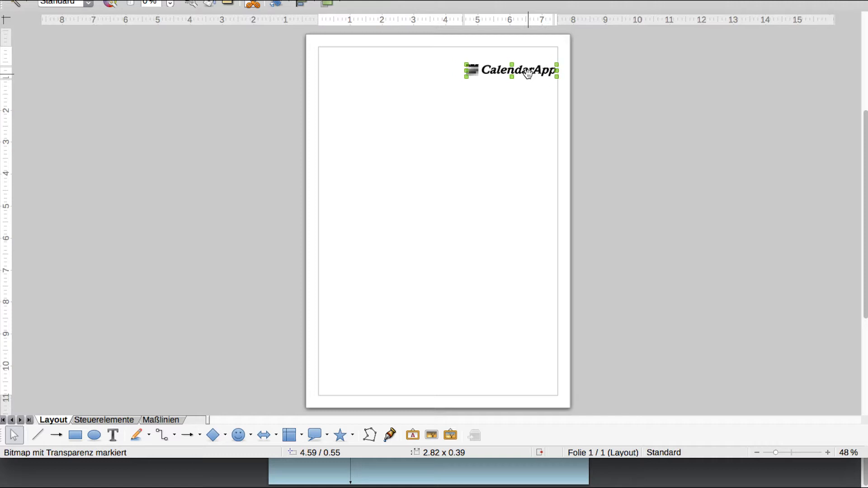
click(315, 93)
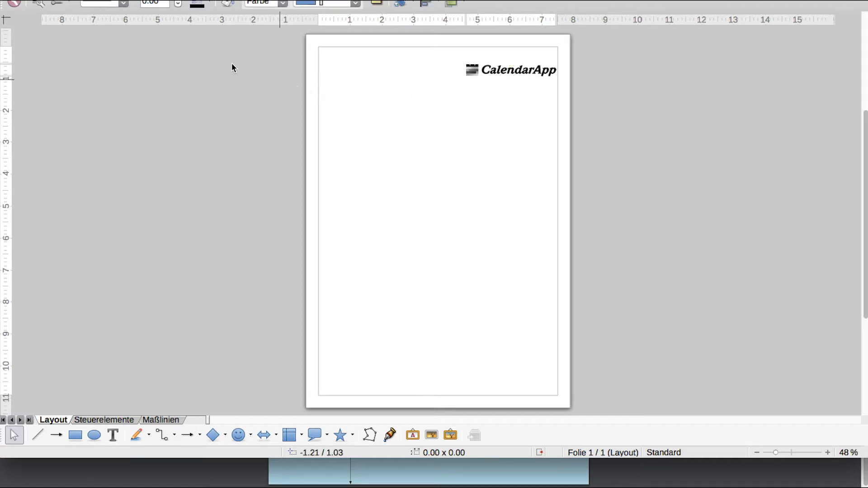
Export the letterhead document as a PDF
click(94, 0)
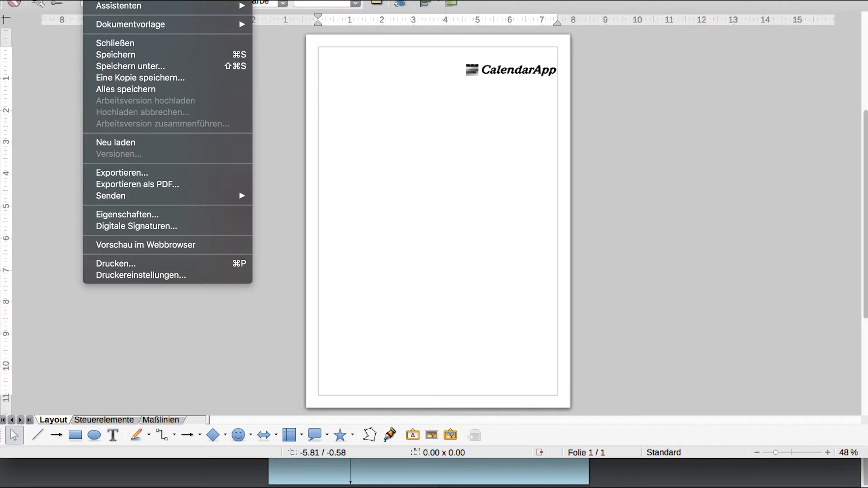
click(51, 41)
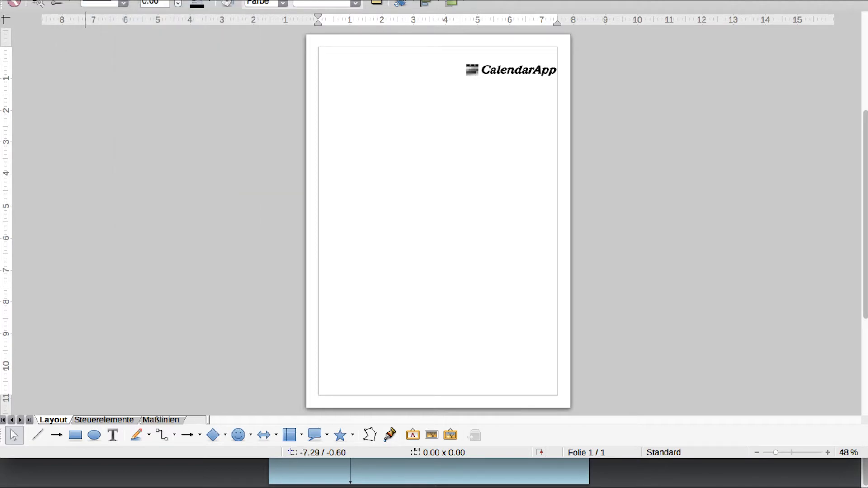
click(94, 0)
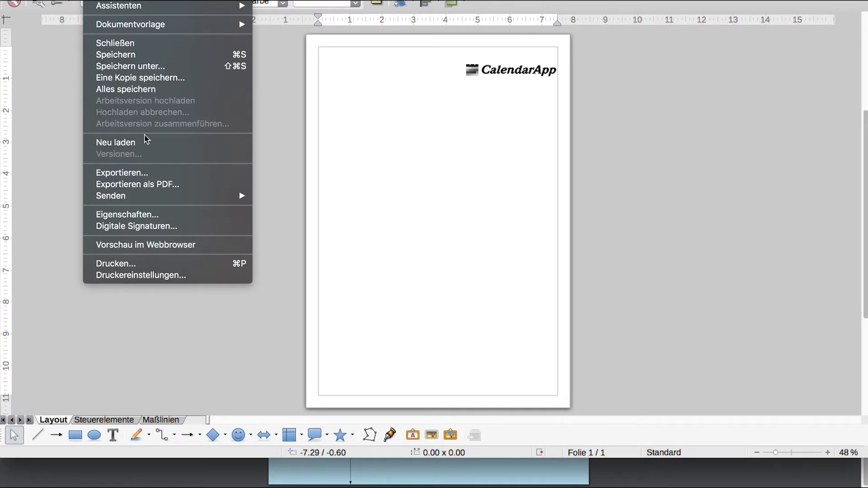
click(155, 185)
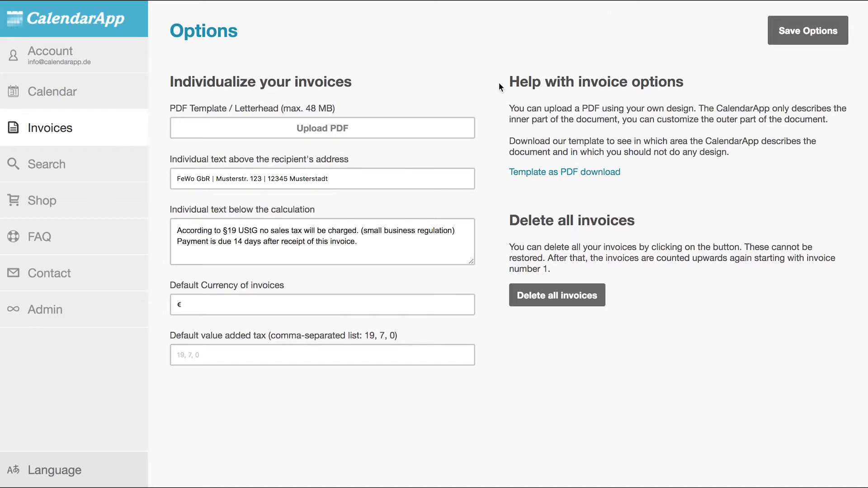
Upload and preview the exported PDF as the invoice letterhead in CalendarApp, and save the invoice options
click(338, 131)
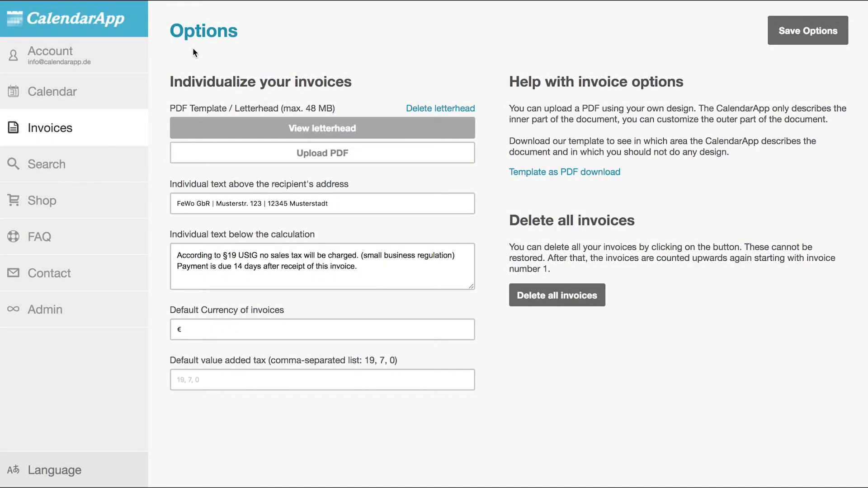
click(346, 131)
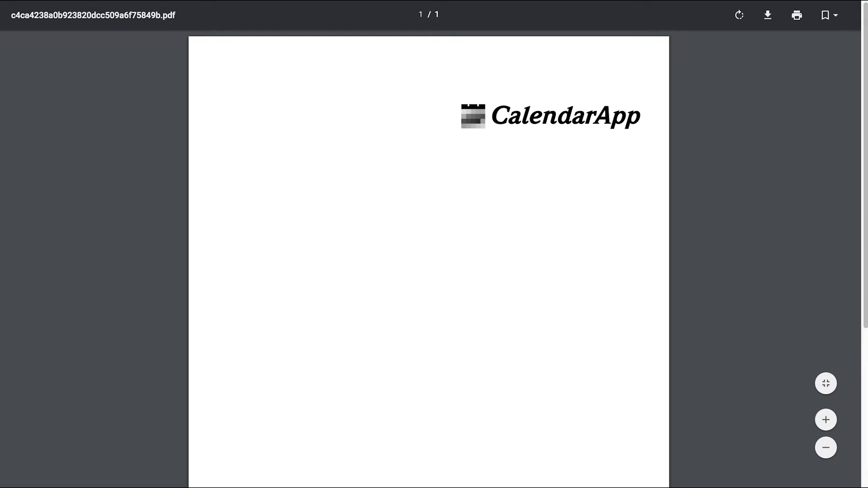
key(super+w)
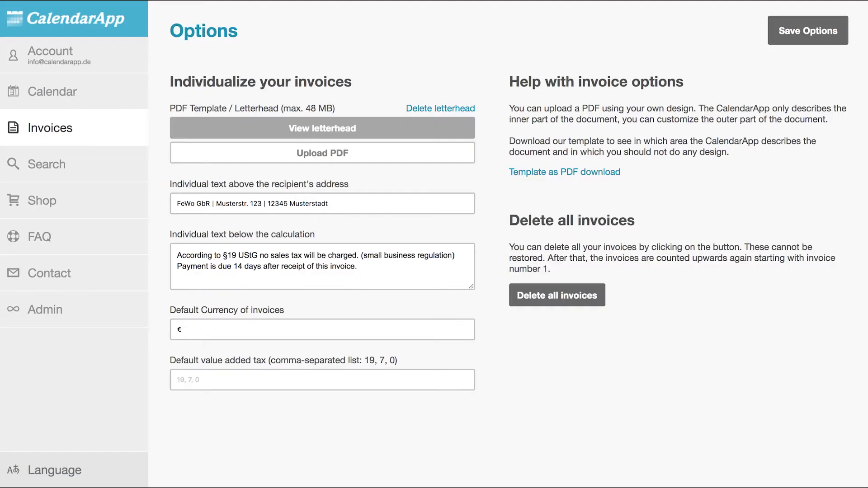
click(816, 39)
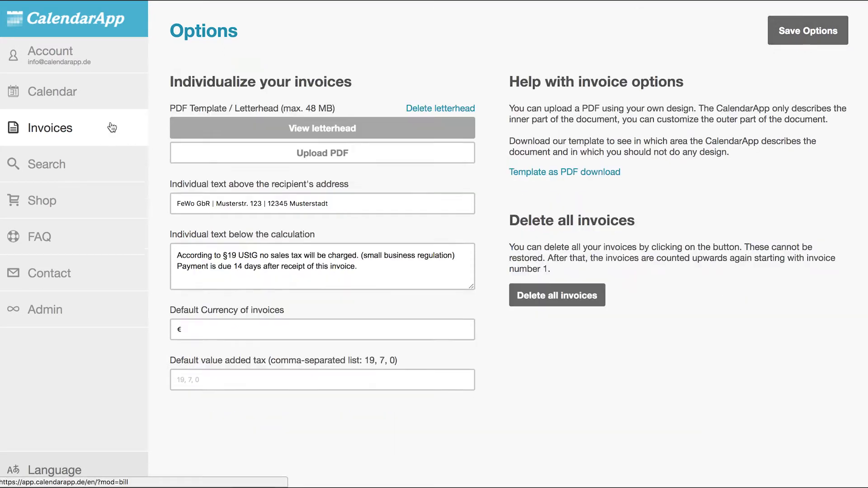
Start a new invoice from the invoice list, using the confirmed booking for 22.04.2018 to 29.04.2018 as its template
click(112, 128)
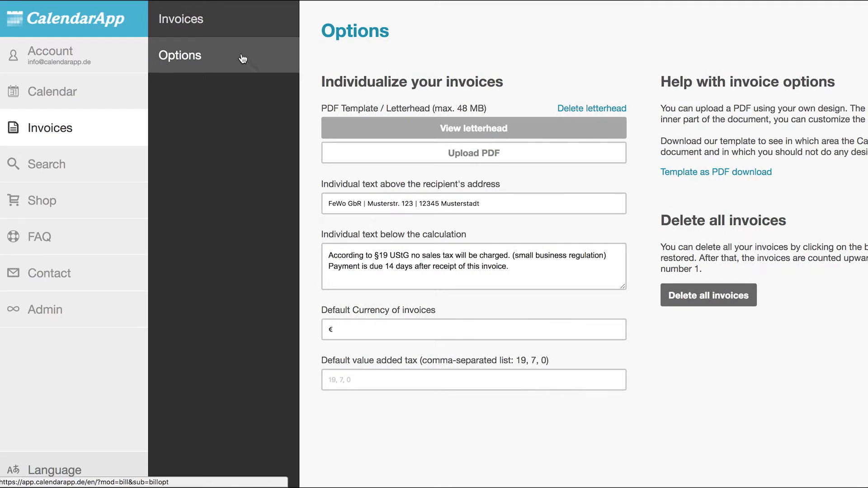
click(210, 26)
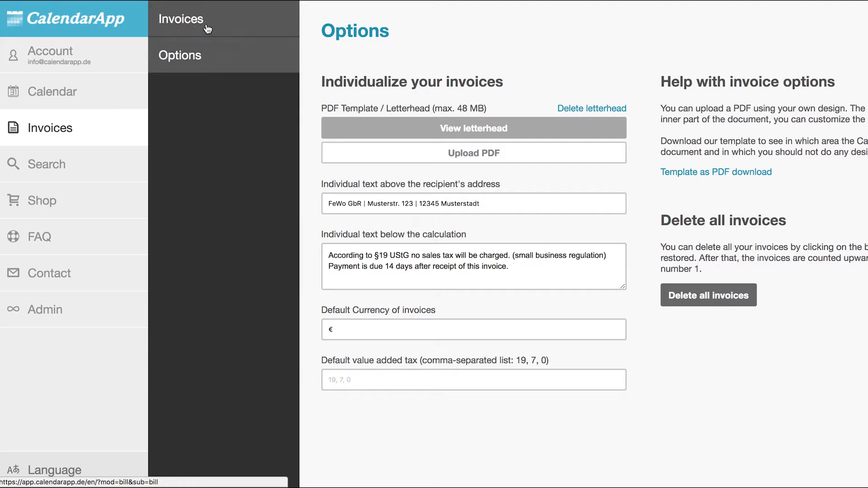
click(197, 24)
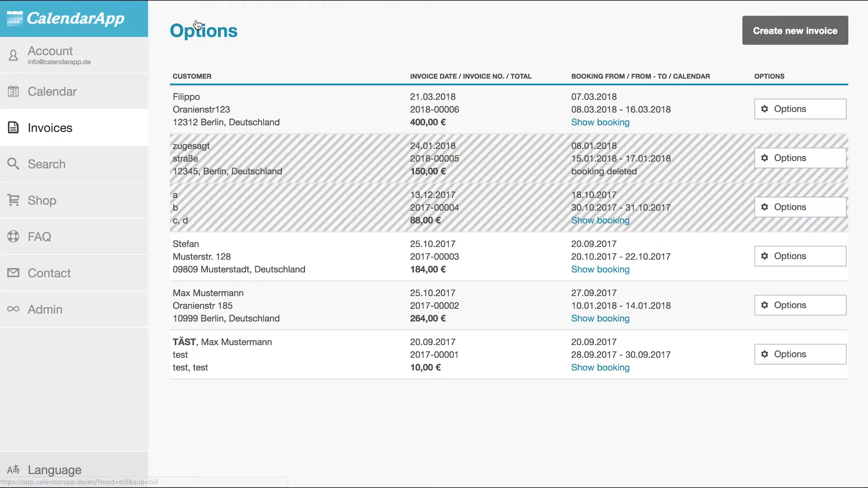
click(778, 38)
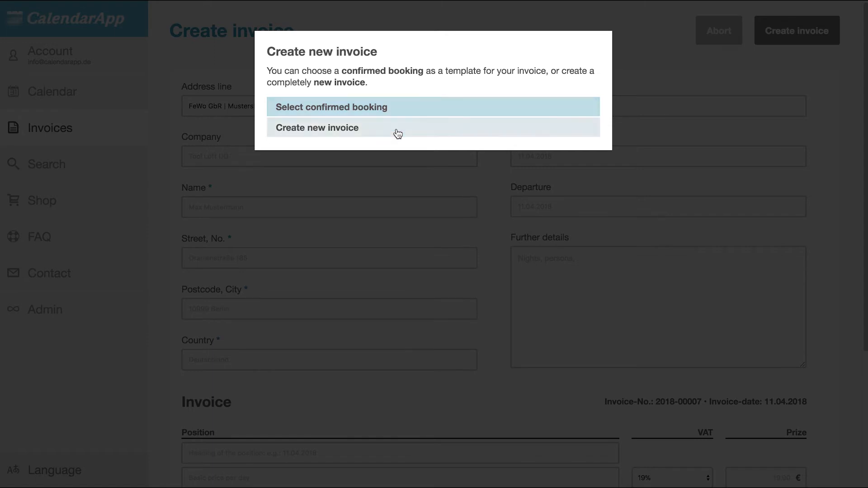
click(417, 110)
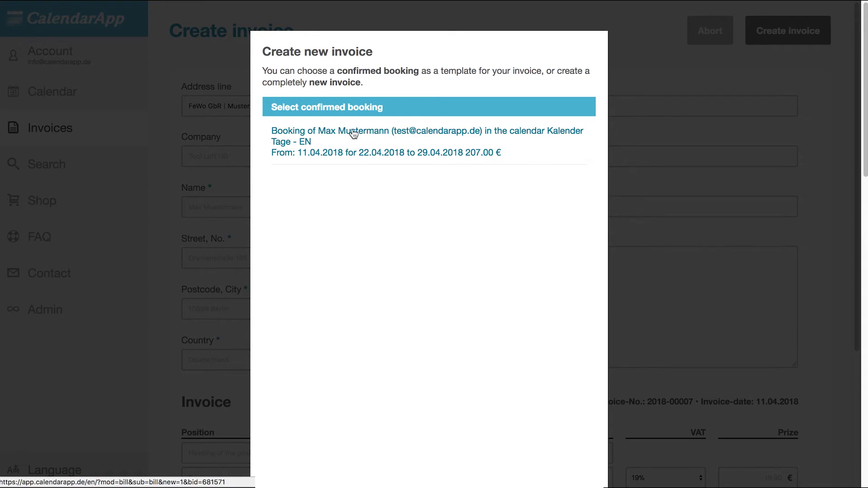
click(354, 133)
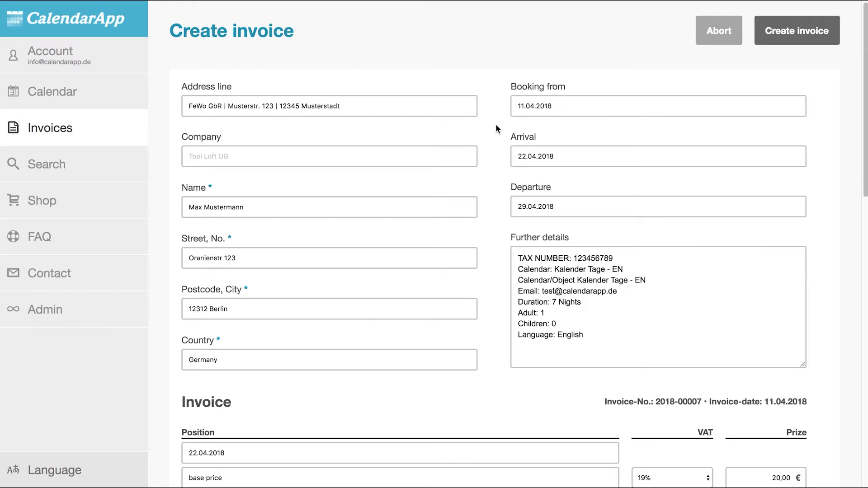
Review the prefilled invoice form, from the address and booking details through the daily positions and one-off costs to the closing note
scroll(498, 129, down, 1)
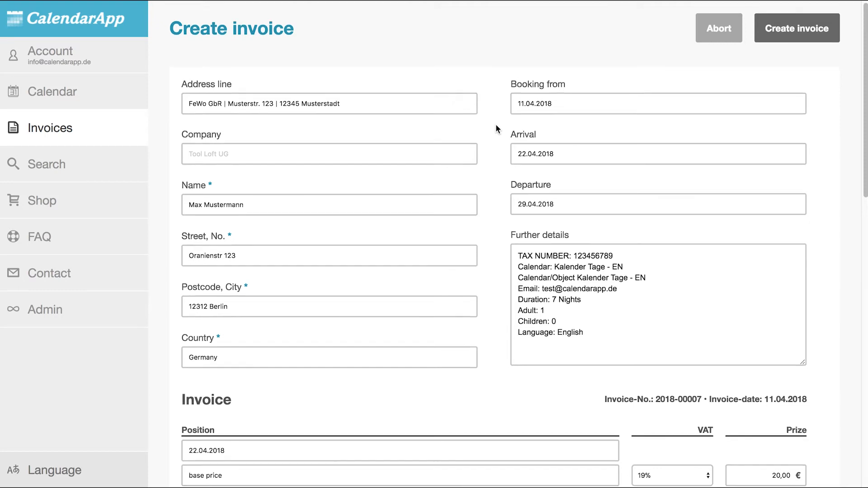
scroll(497, 129, down, 1)
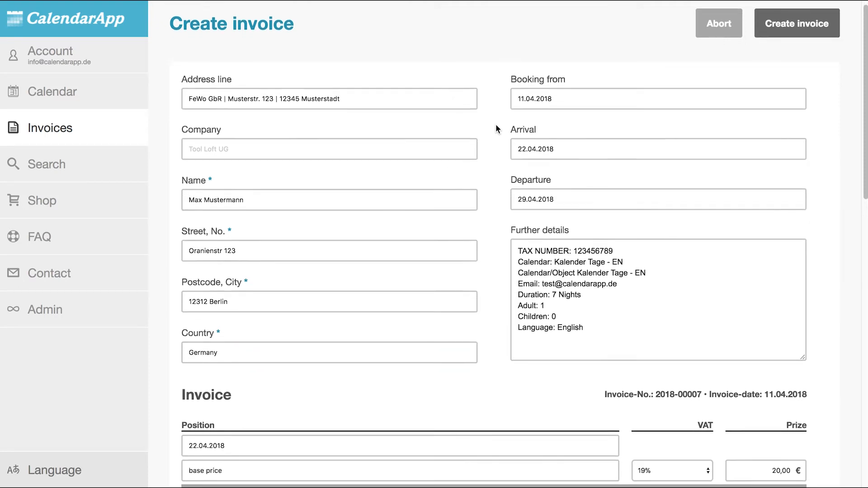
scroll(496, 129, down, 5)
scroll(496, 126, down, 4)
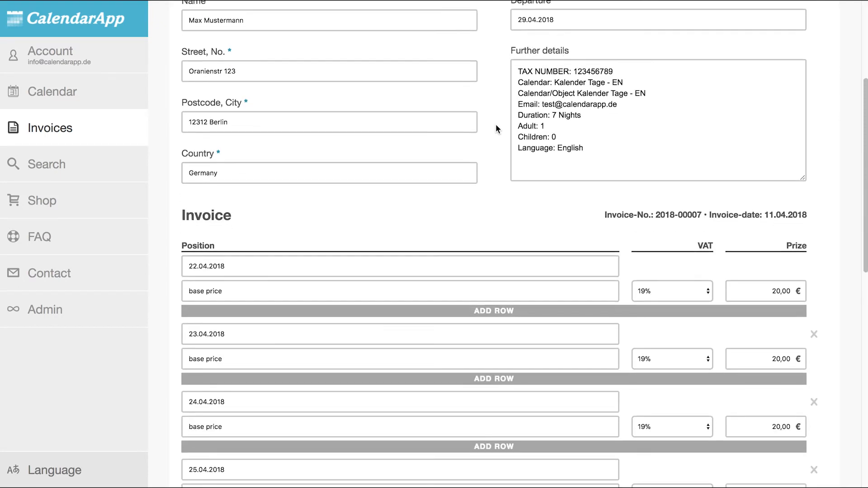
scroll(496, 129, down, 2)
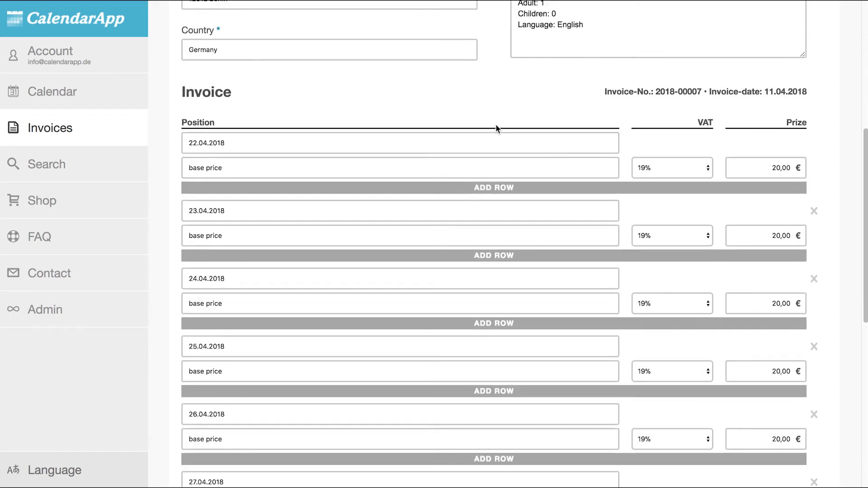
scroll(496, 125, down, 1)
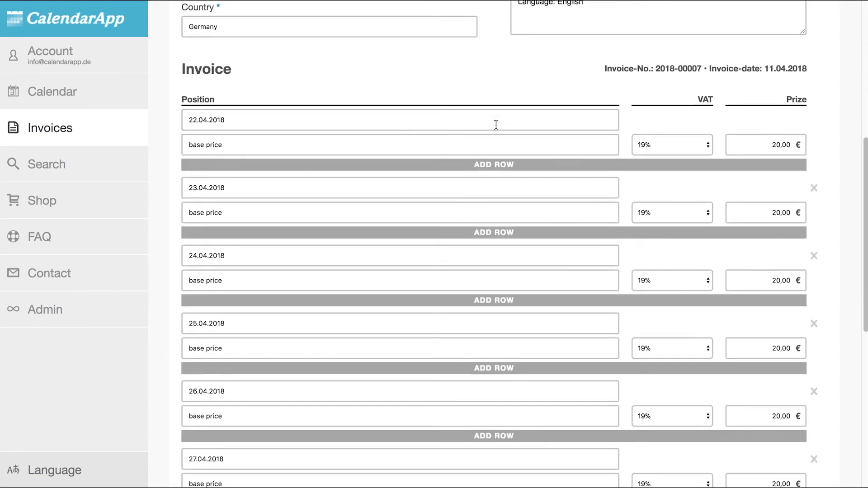
scroll(496, 126, down, 2)
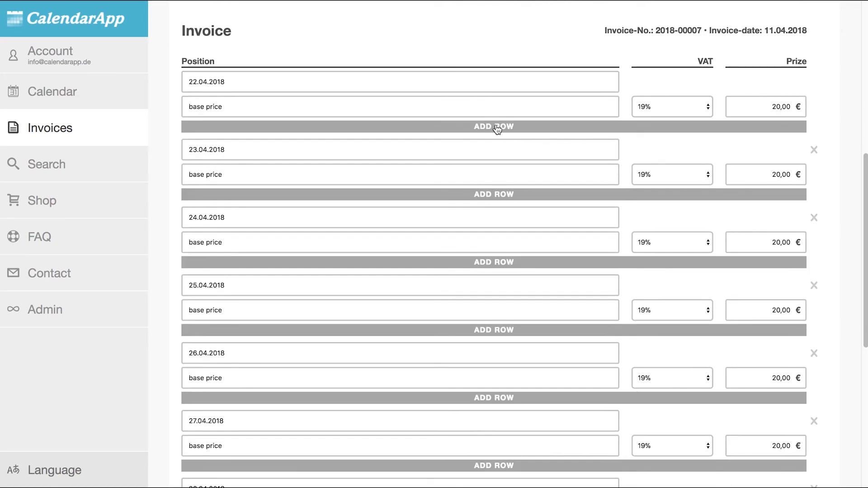
scroll(497, 130, down, 5)
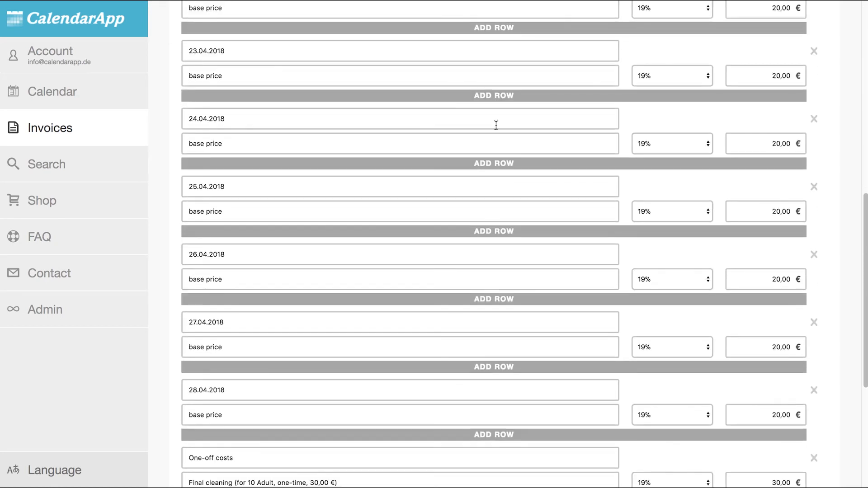
scroll(496, 127, down, 7)
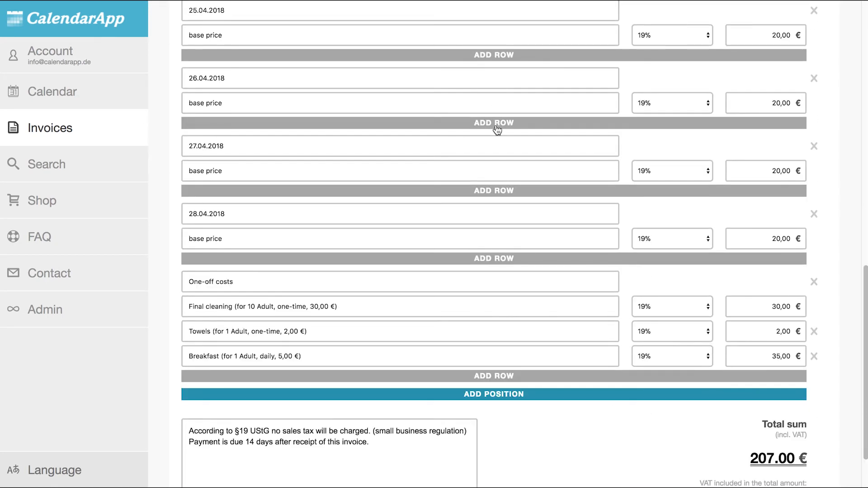
scroll(496, 124, down, 1)
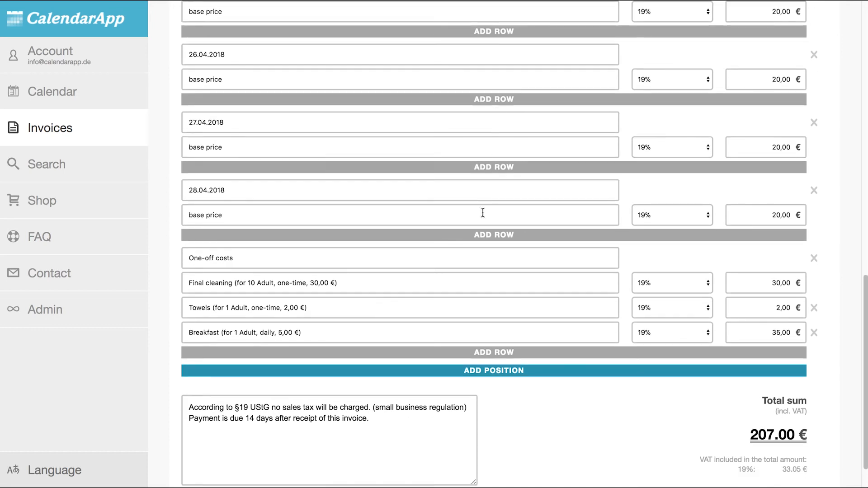
scroll(570, 321, down, 2)
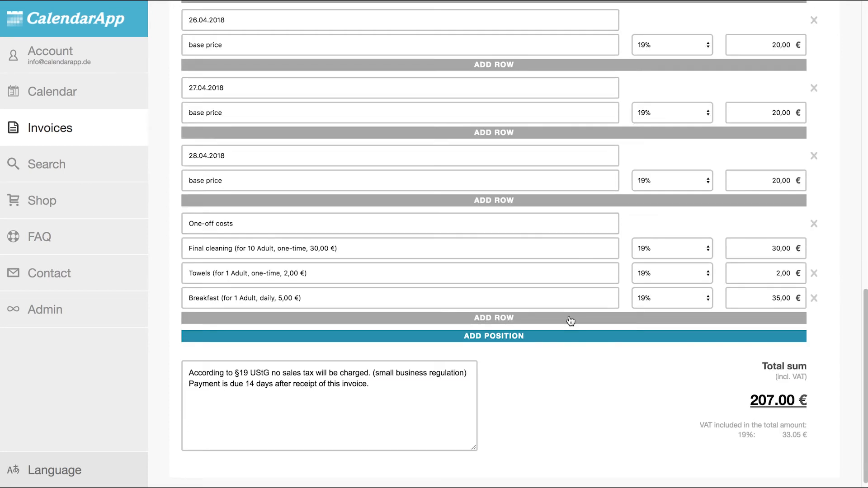
Try adding and removing a blank row under One-off costs, as well as a blank position below it
click(546, 321)
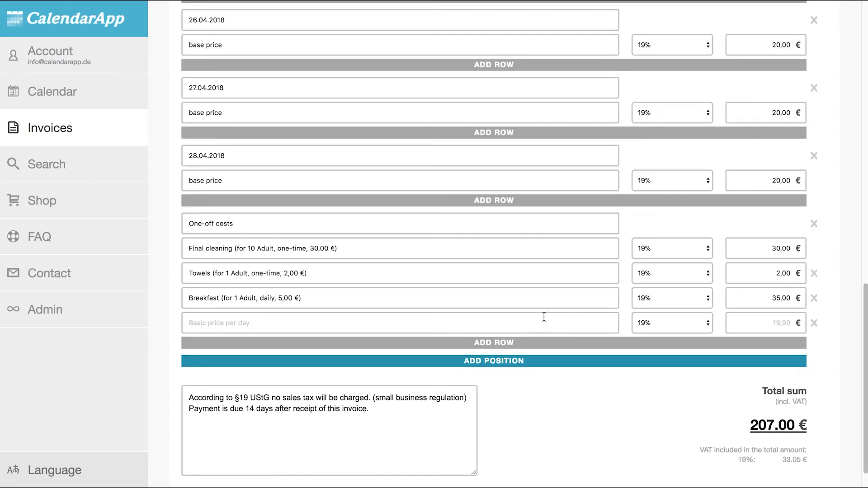
click(815, 323)
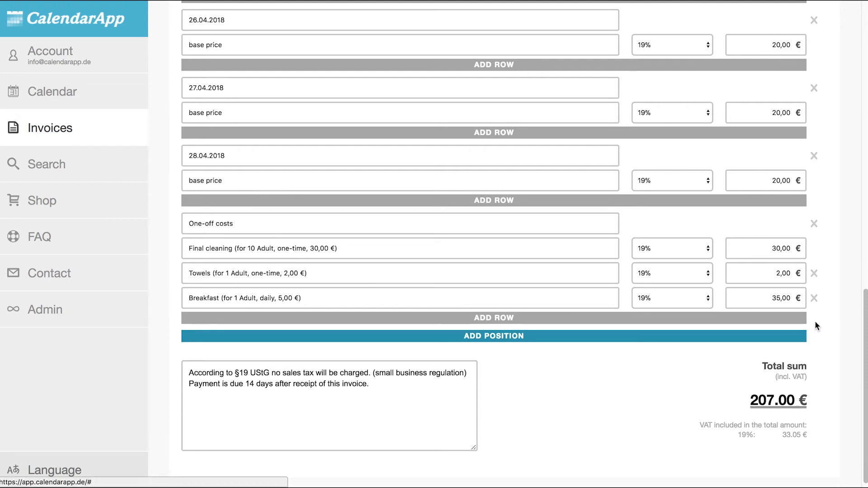
click(521, 337)
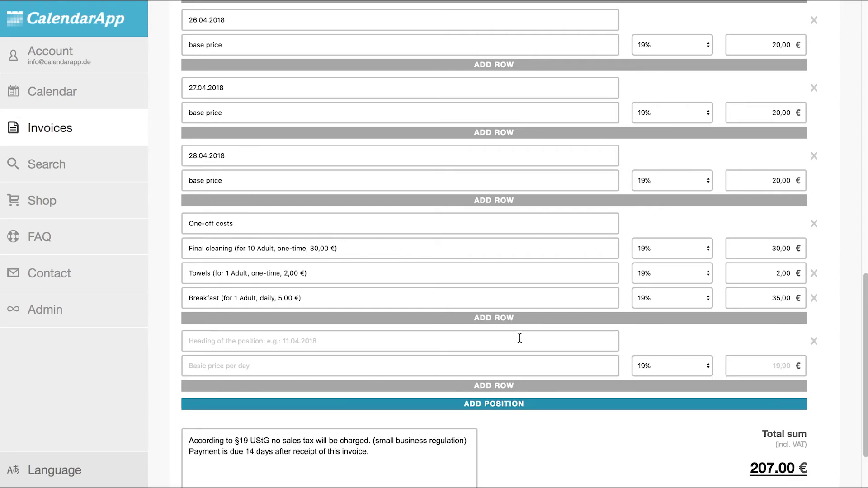
click(815, 342)
Check the end of the invoice form and create the invoice with the prefilled booking data
scroll(598, 377, down, 1)
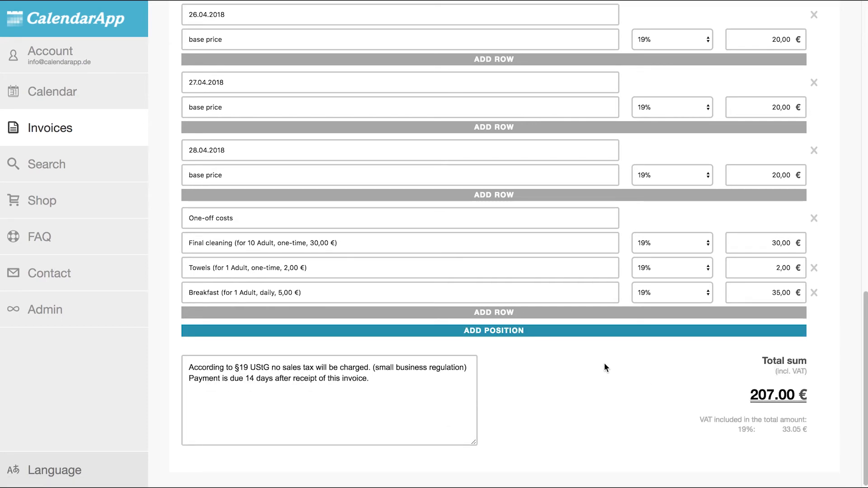
scroll(604, 363, up, 15)
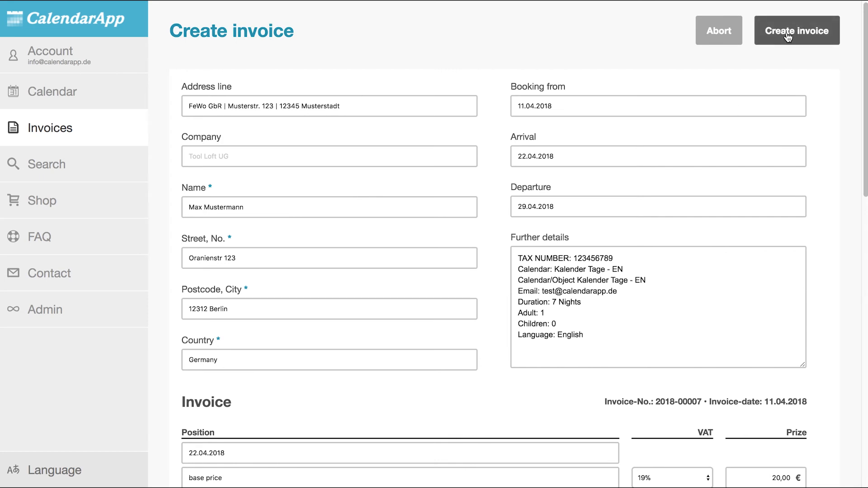
click(788, 34)
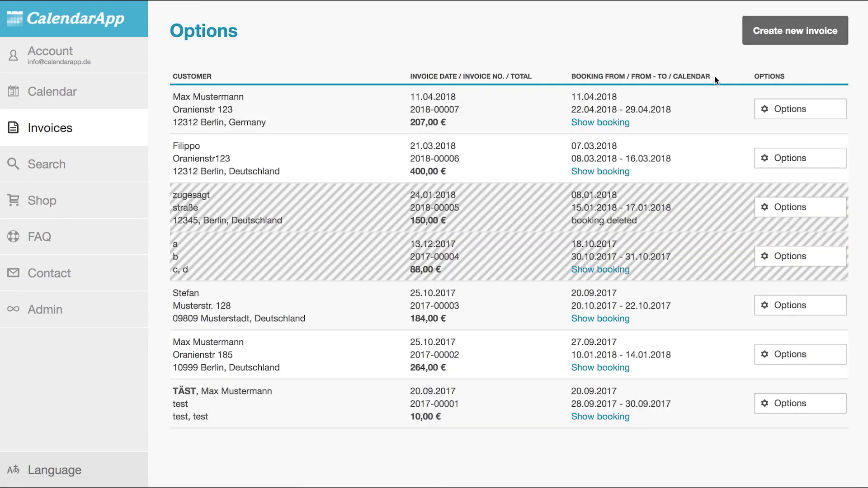
Show the PDF of the new invoice dated 11.04.2018, check its letterhead, positions and total, and return to the invoice list
click(807, 111)
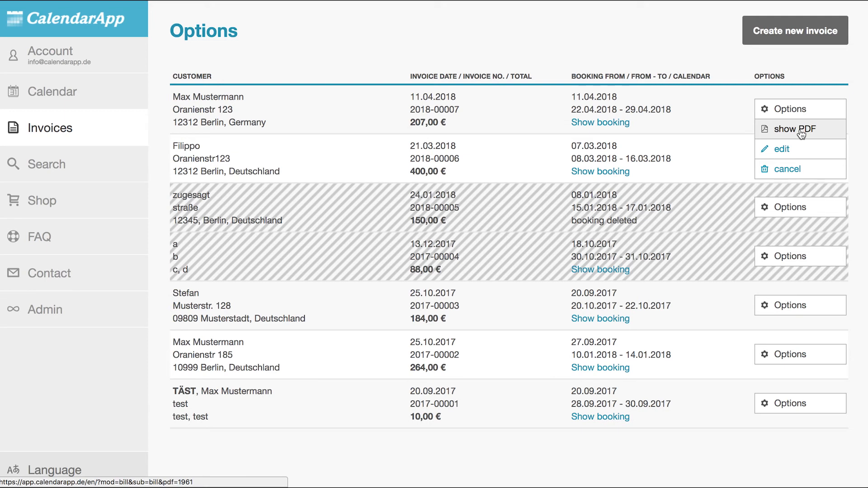
click(800, 131)
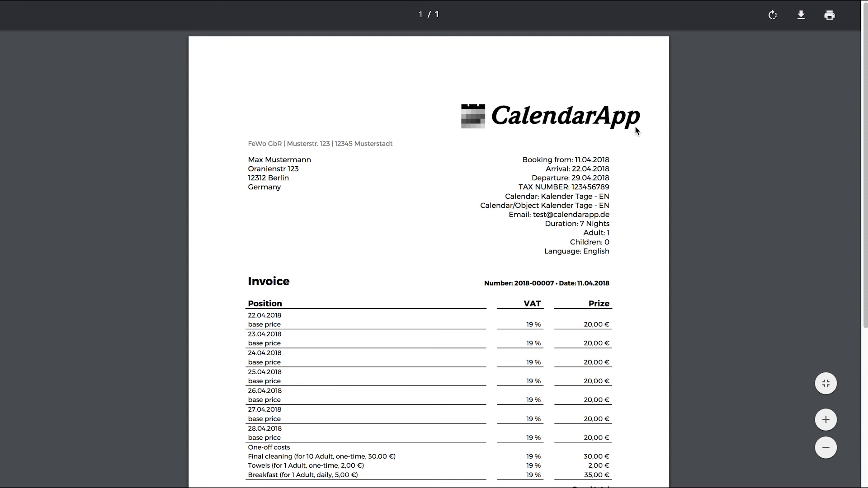
scroll(635, 127, down, 2)
scroll(635, 126, down, 5)
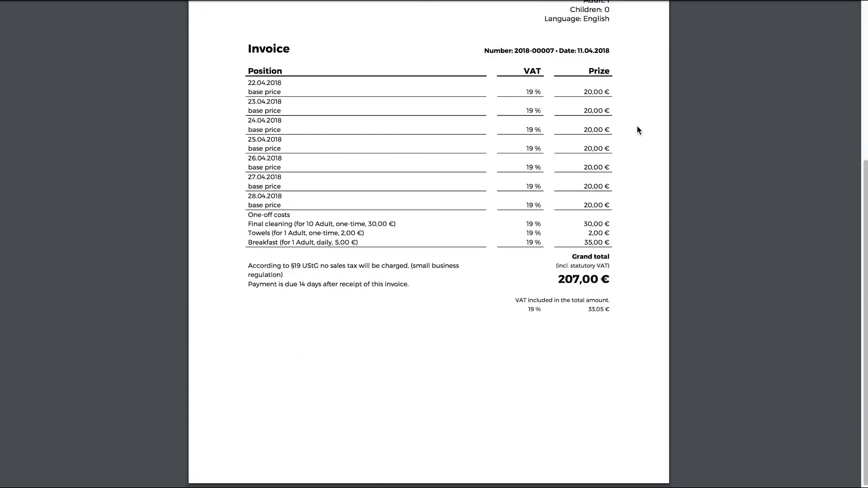
scroll(637, 130, up, 5)
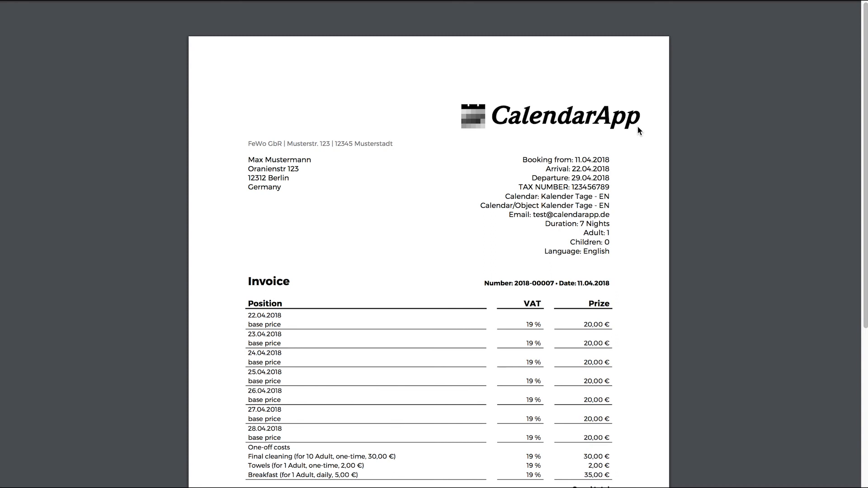
scroll(638, 129, down, 1)
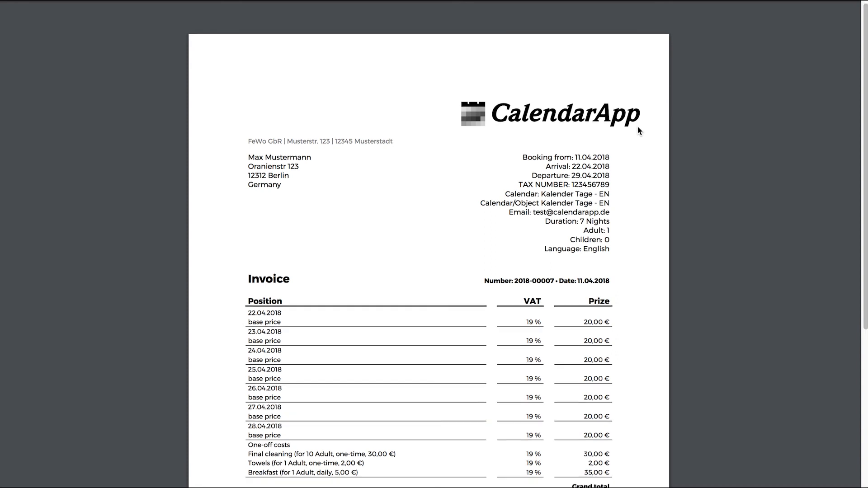
scroll(638, 129, down, 3)
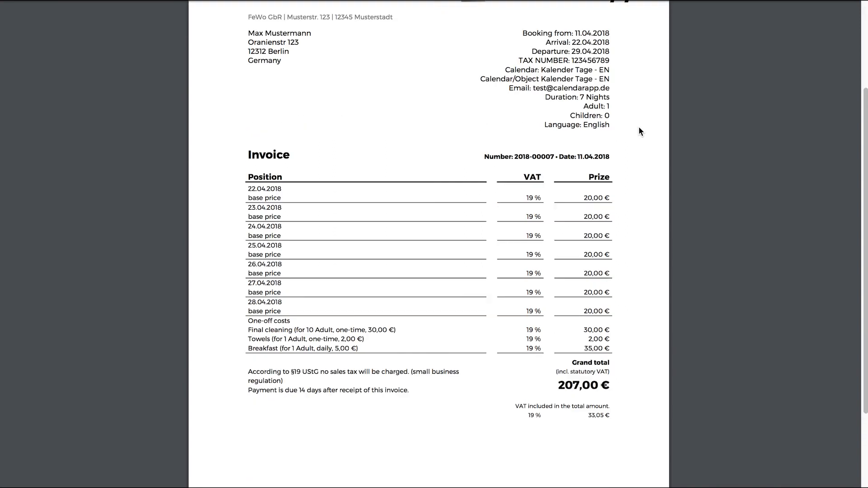
scroll(639, 131, down, 3)
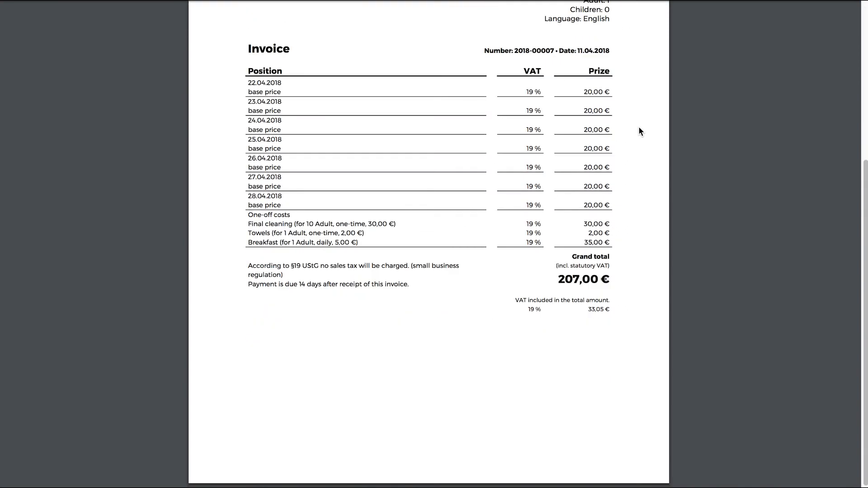
click(679, 1)
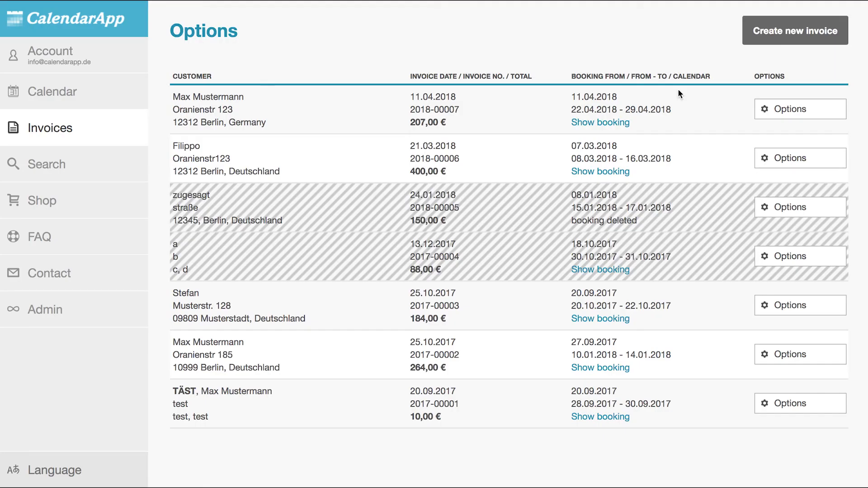